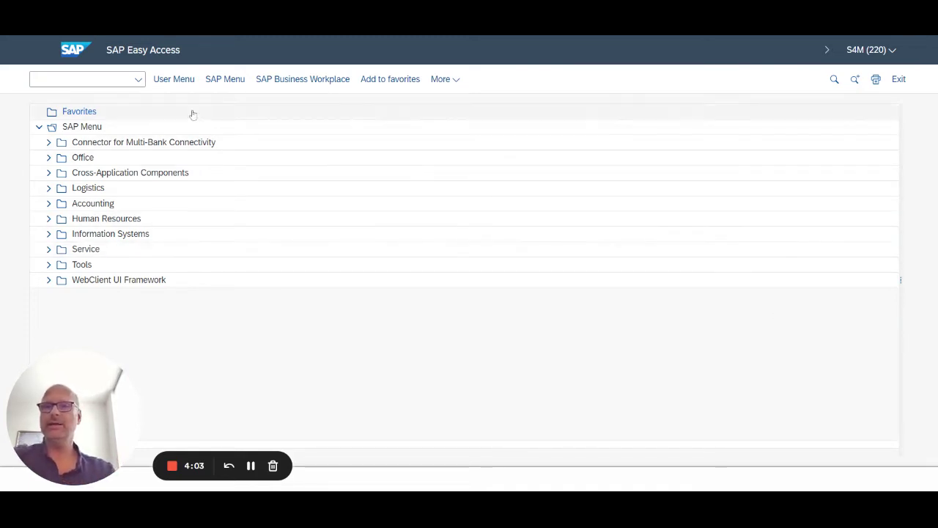
- Start transaction /nspro and display the SAP Reference IMG
left_click(99, 79)
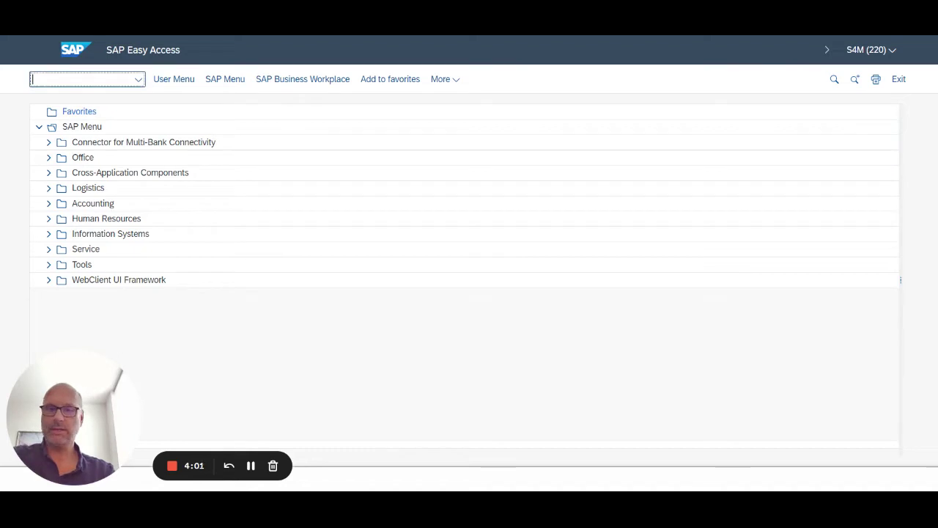
type("/nspro")
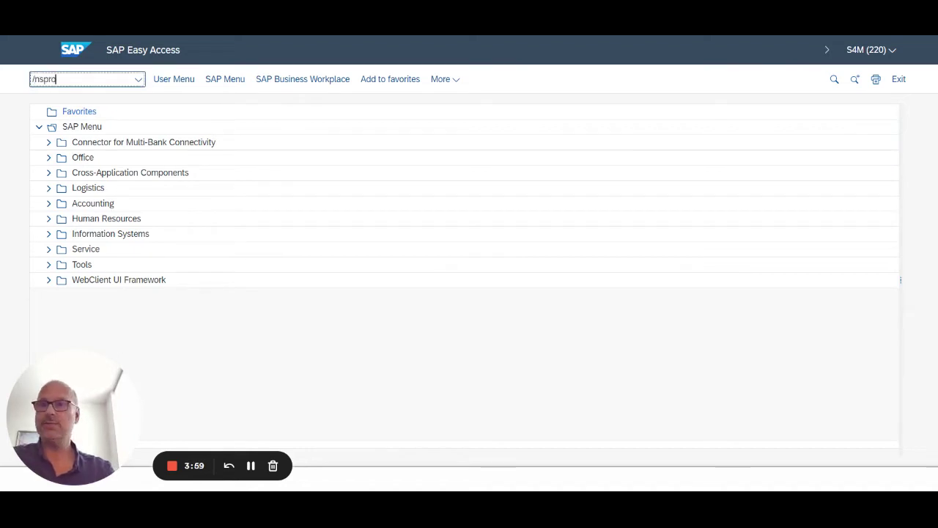
key("Return")
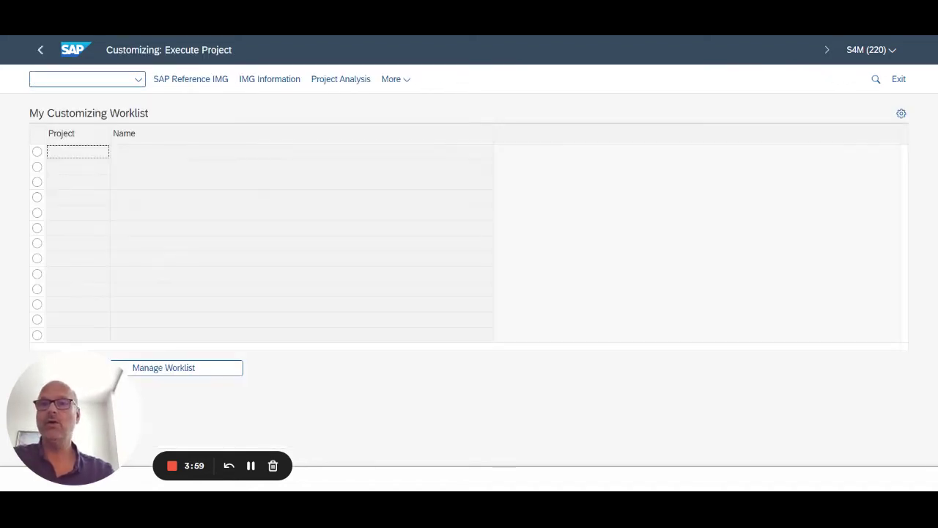
left_click(193, 81)
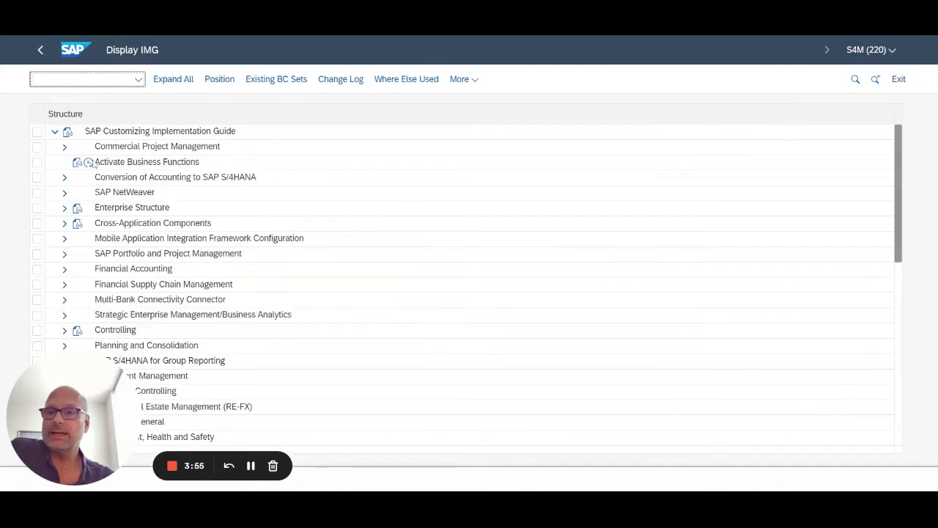
- Open the Edit Company Code Data activity under Enterprise Structure, Definition, Financial Accounting, Edit, Copy, Delete, Check Company Code
left_click(64, 207)
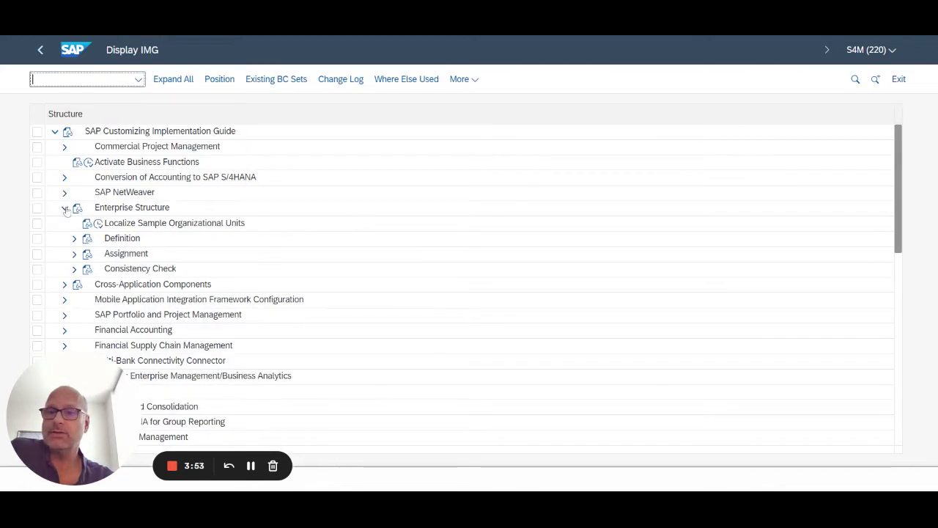
left_click(74, 238)
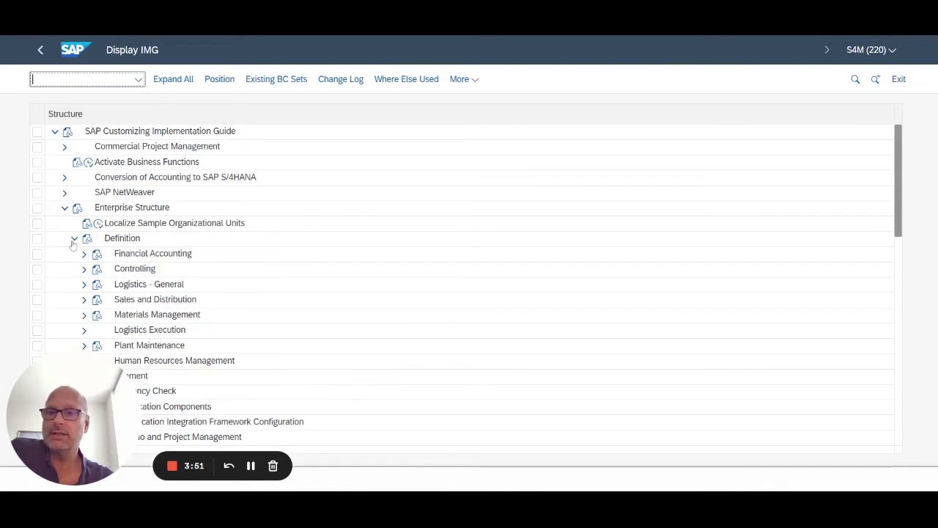
left_click(84, 254)
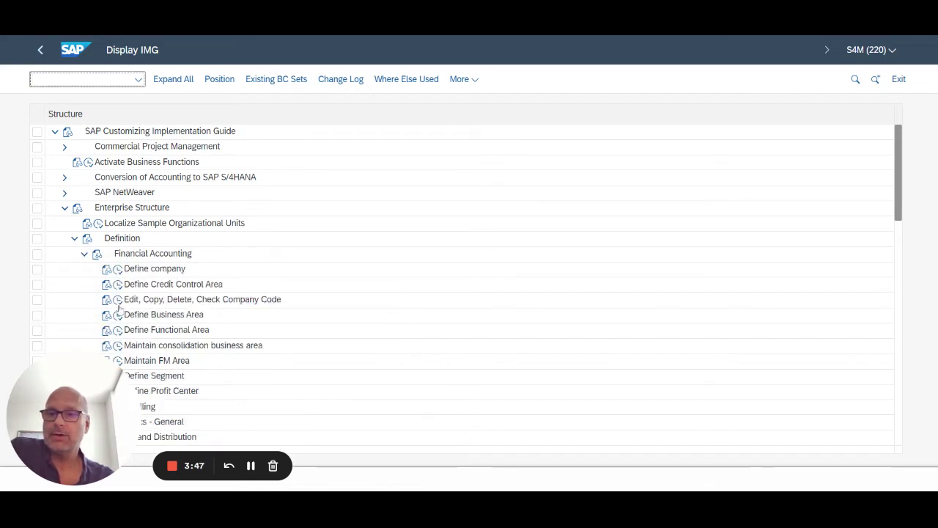
left_click(118, 302)
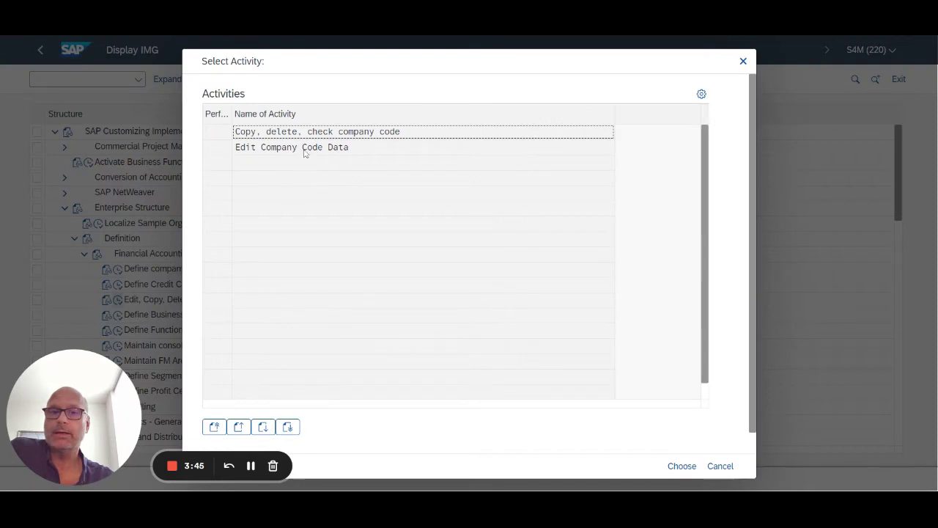
left_click(305, 152)
double_click(305, 152)
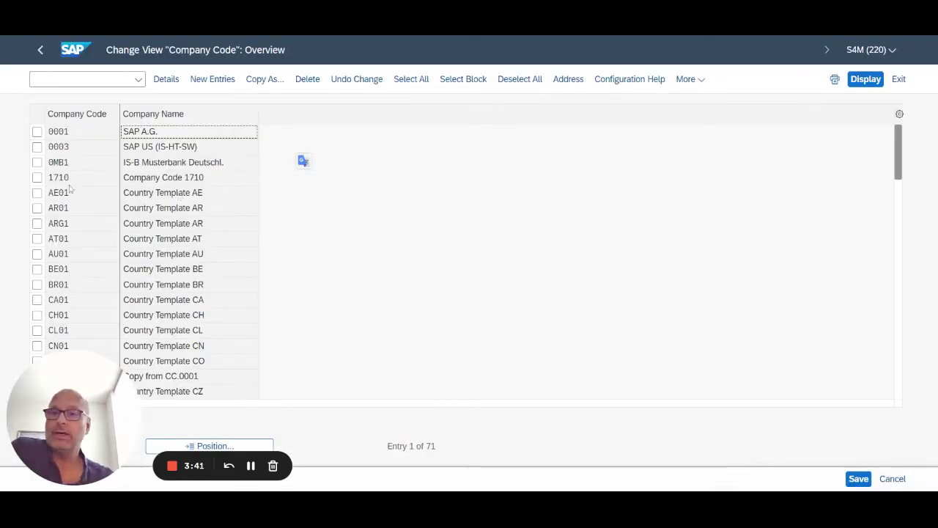
- Mark company code 1710, look over the country template company codes, and return to SAP Easy Access
left_click(37, 178)
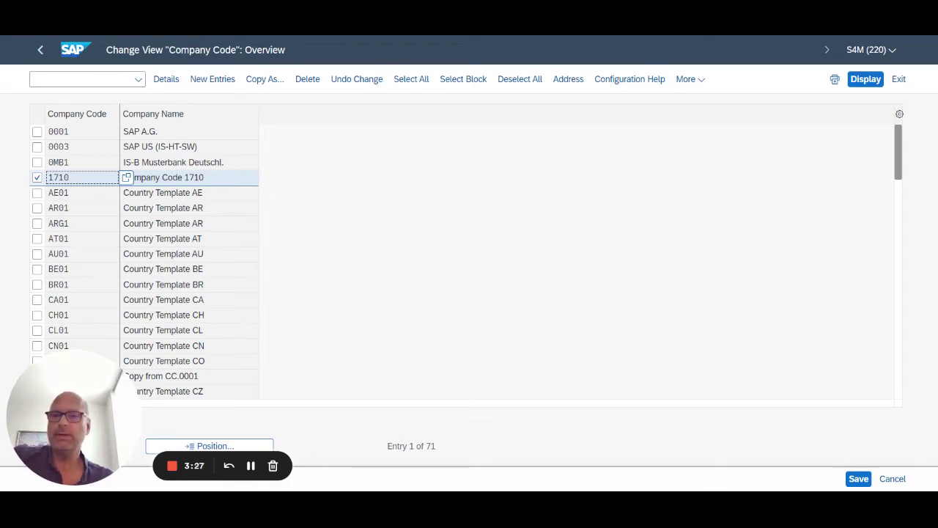
left_click(217, 255)
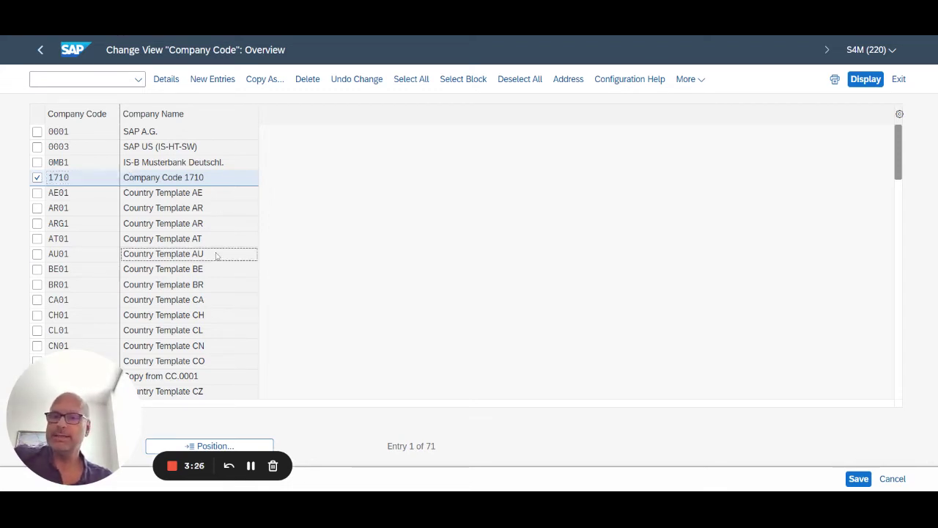
left_click(214, 290)
left_click(217, 321)
left_click(217, 349)
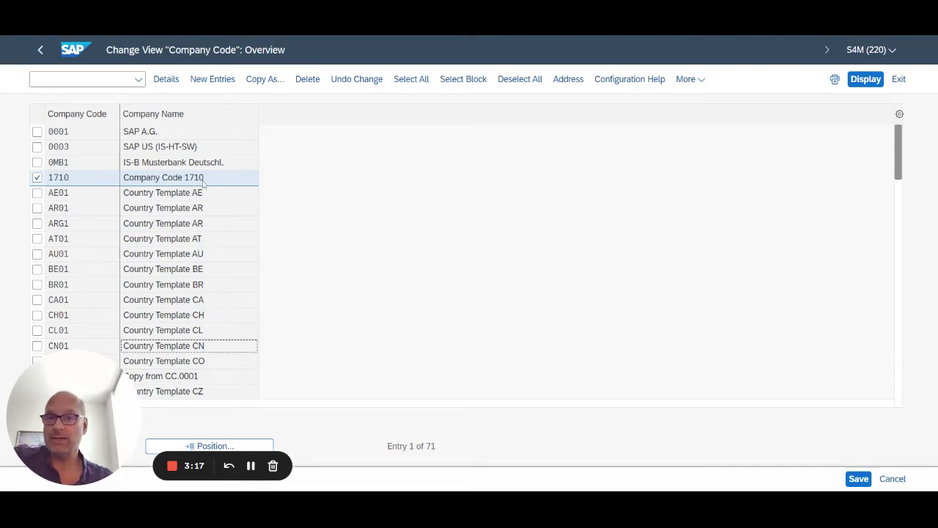
left_click(41, 51)
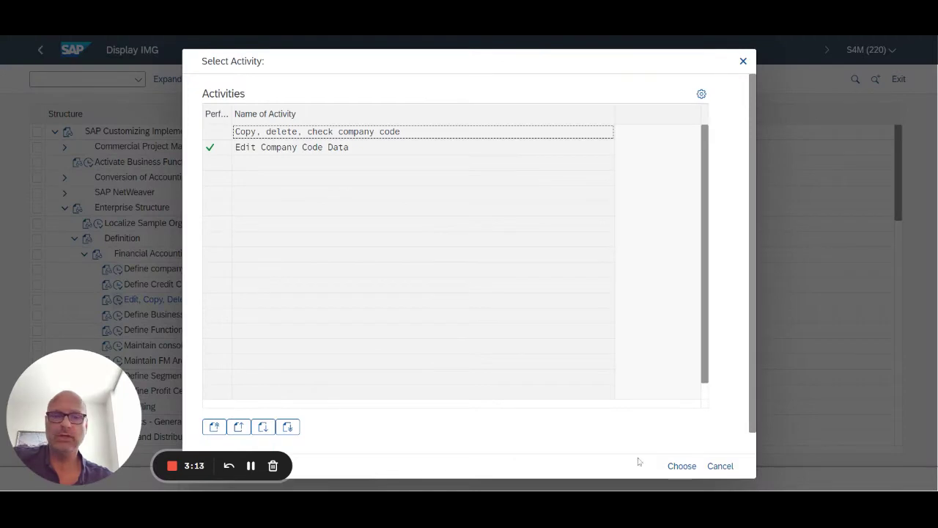
left_click(722, 469)
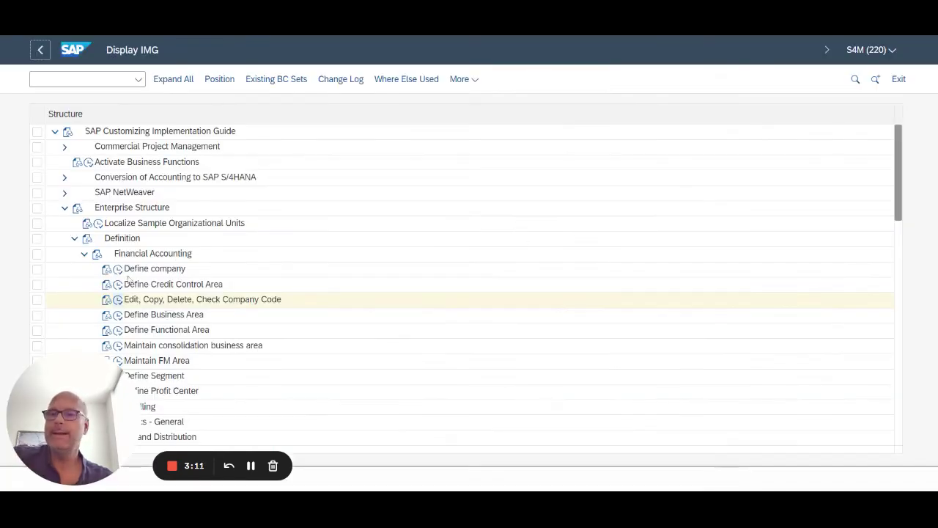
left_click(41, 50)
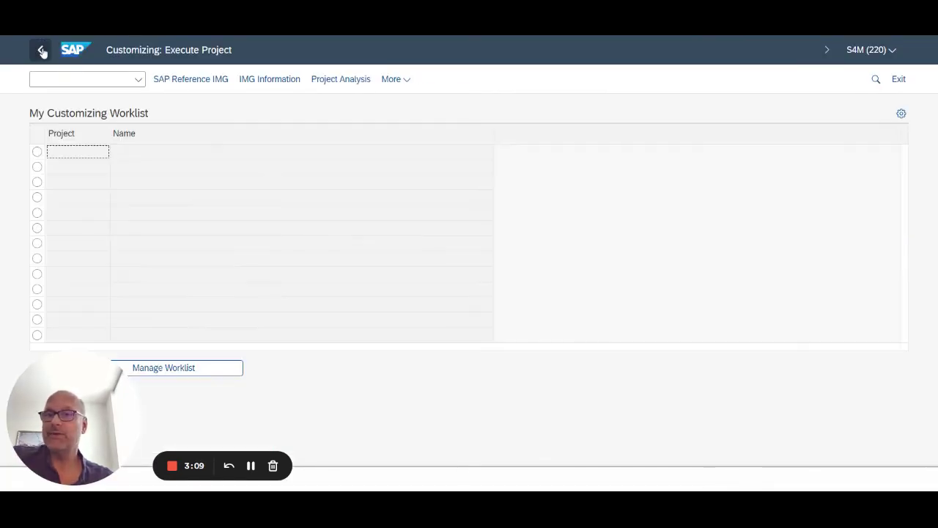
left_click(42, 50)
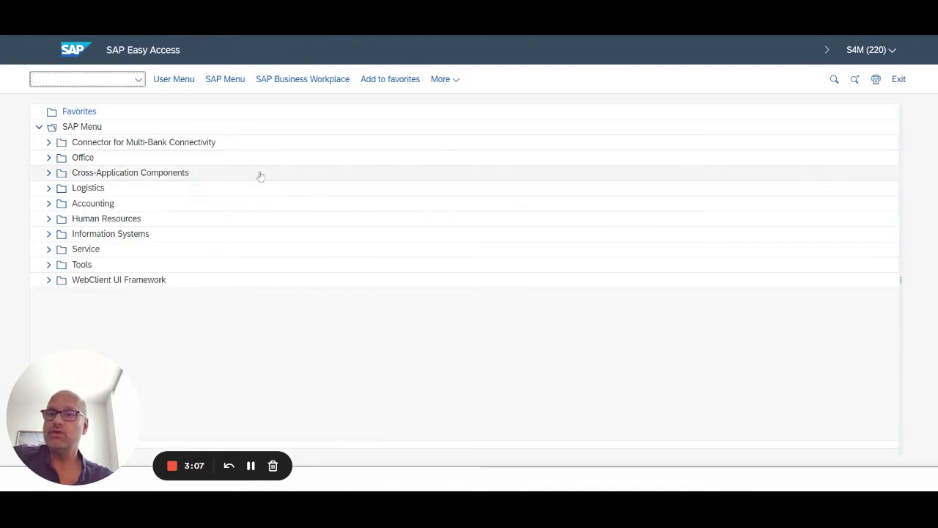
- Open FK03 - Display in the Accounts Payable master records under Accounting, Financial Accounting
left_click(49, 203)
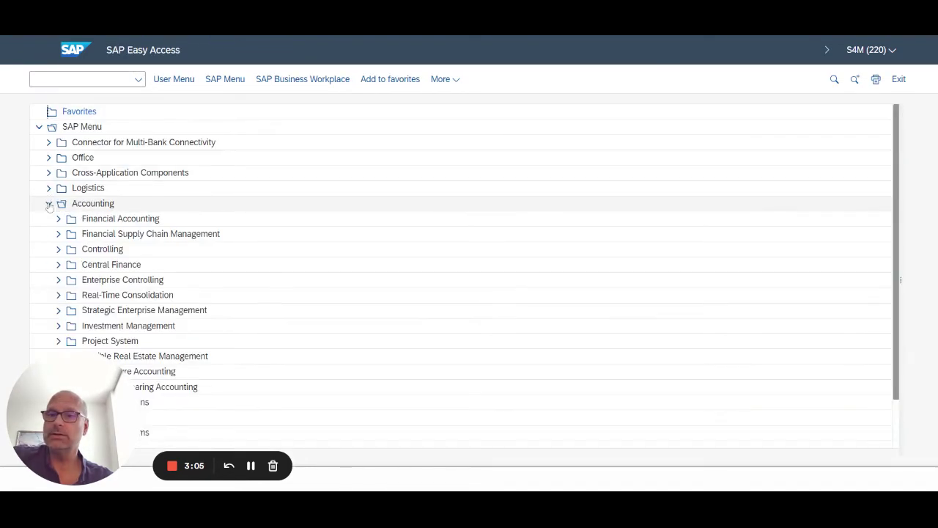
left_click(58, 219)
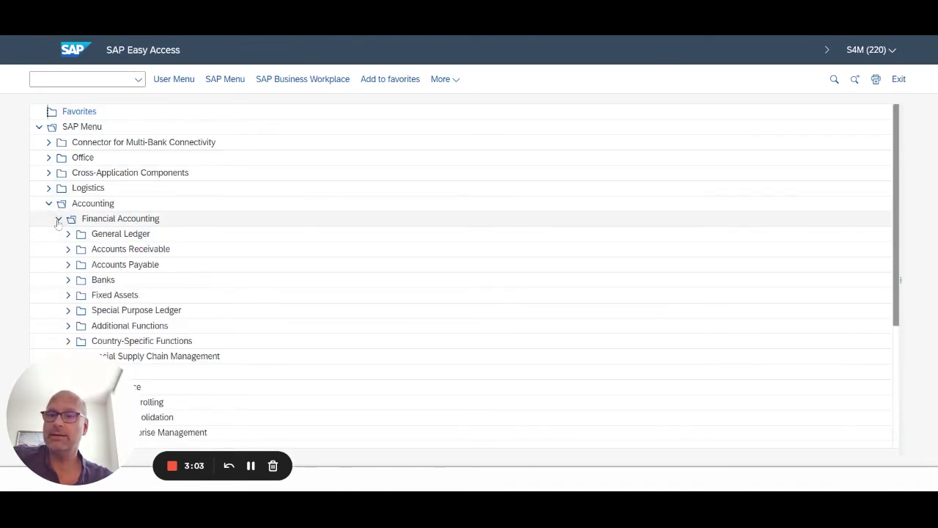
left_click(67, 265)
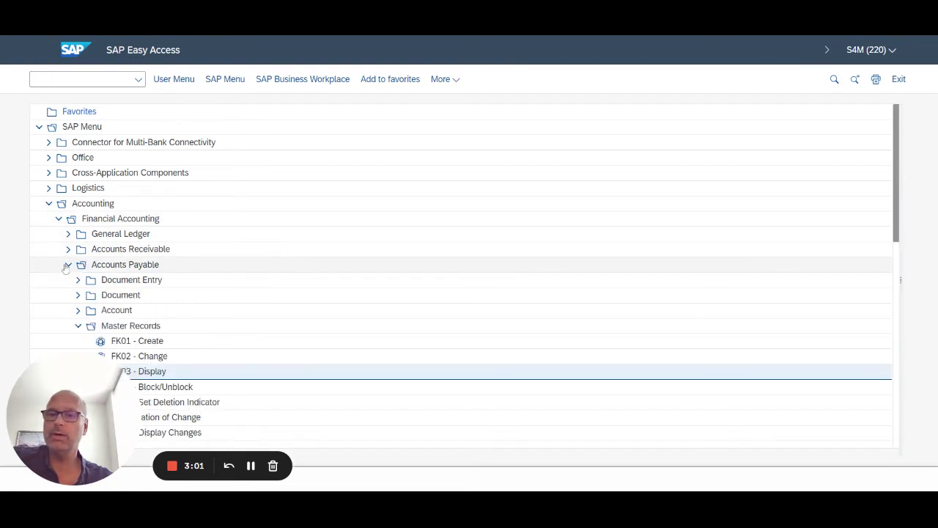
double_click(156, 372)
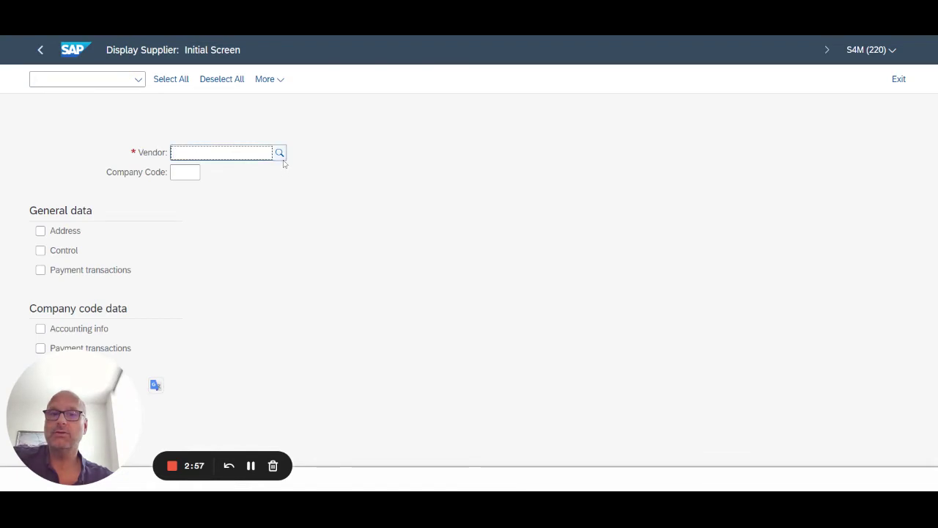
- Search vendor accounts by country/company code for company code 1710, review the suppliers, and return to SAP Easy Access without choosing one
left_click(279, 152)
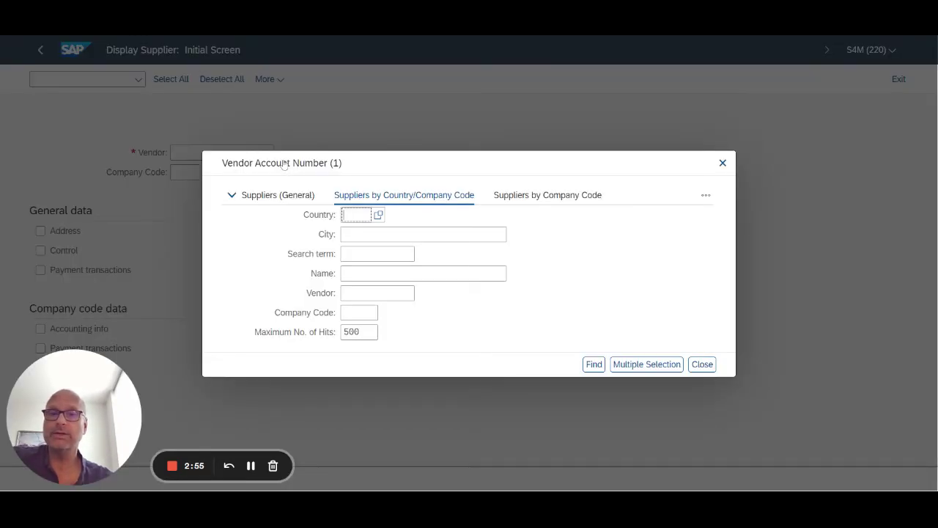
left_click(367, 313)
type("1710")
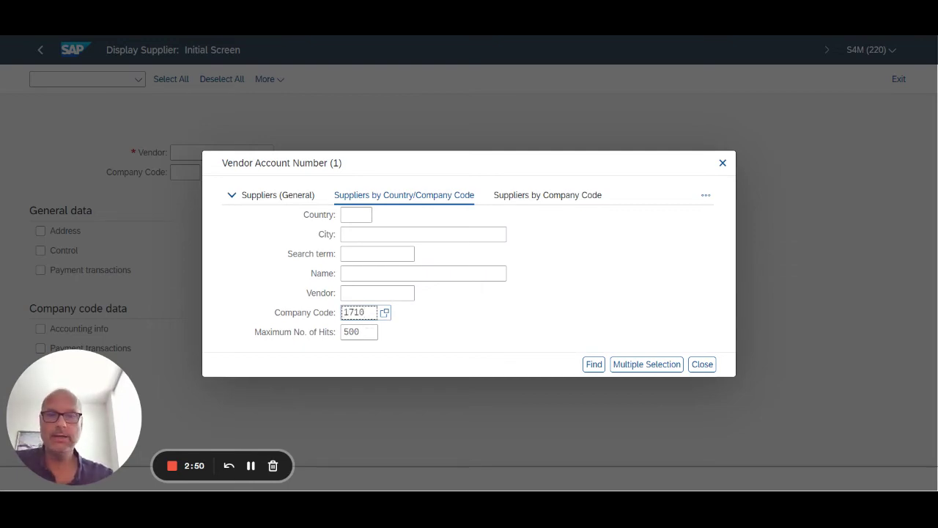
key("Return")
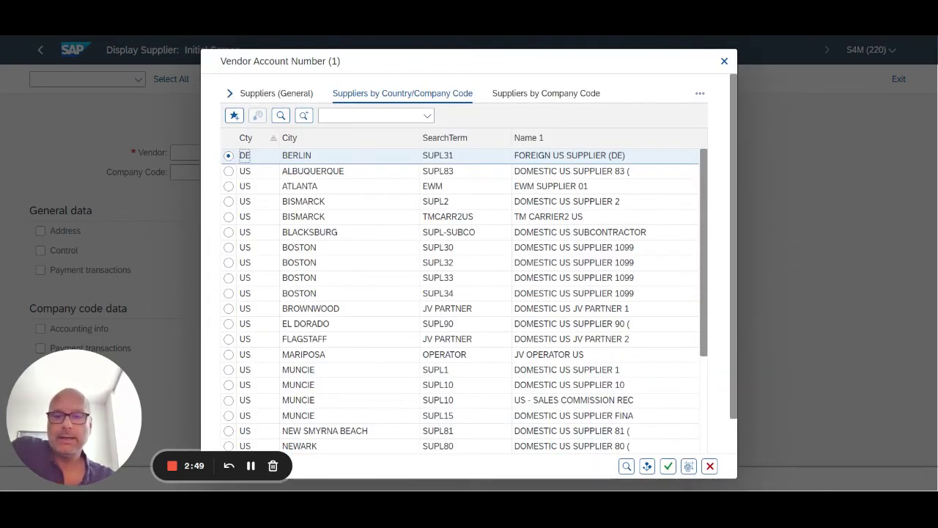
scroll(729, 429, "down", 1)
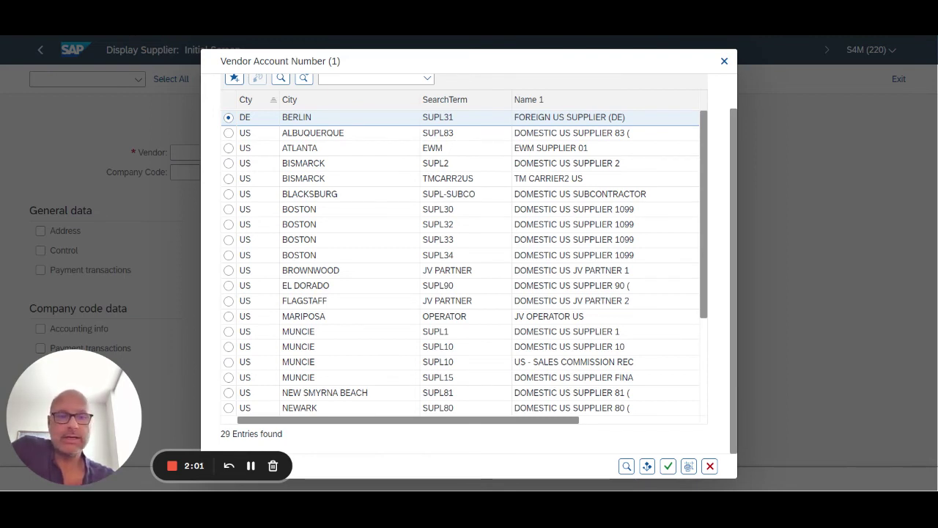
left_click(710, 466)
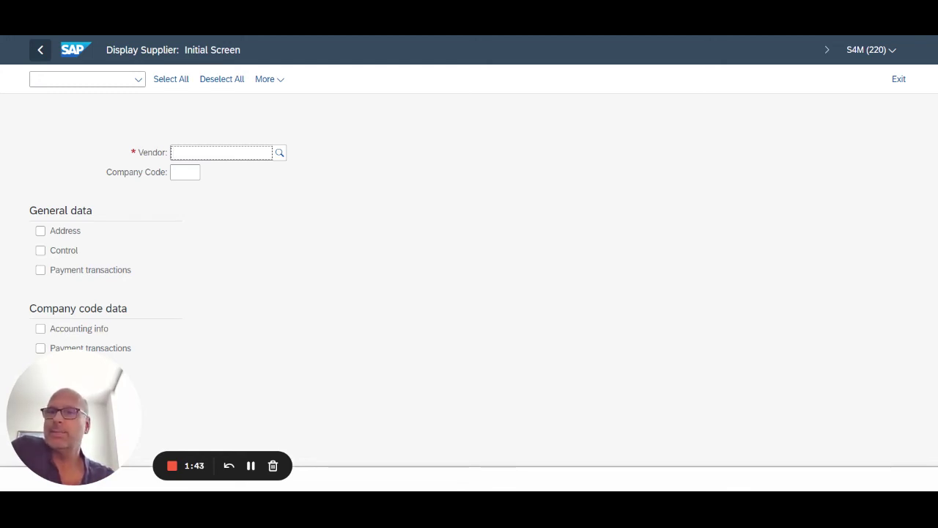
left_click(42, 56)
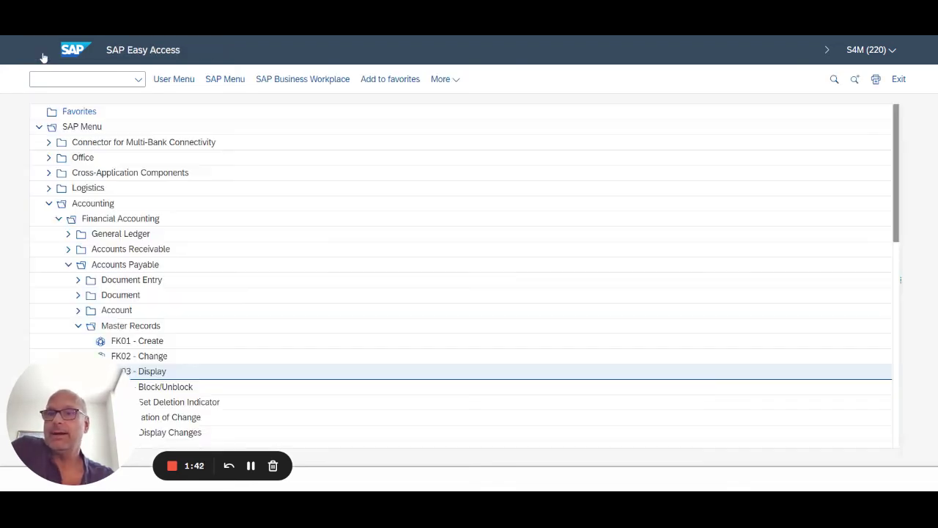